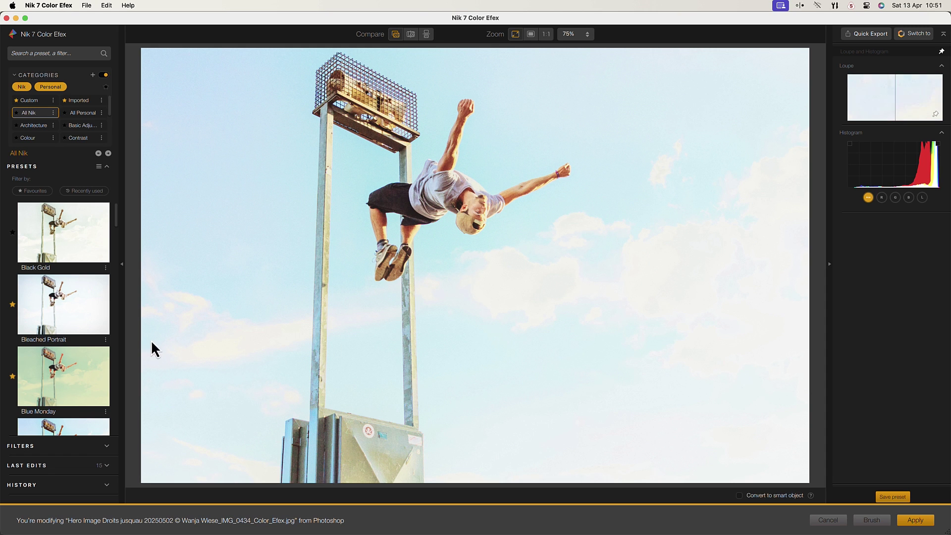
- Apply Blue Monday, set Cross Processing to B10 and pick another Photo Stylizer style
{"action": "left_click", "coordinate": [84, 363]}
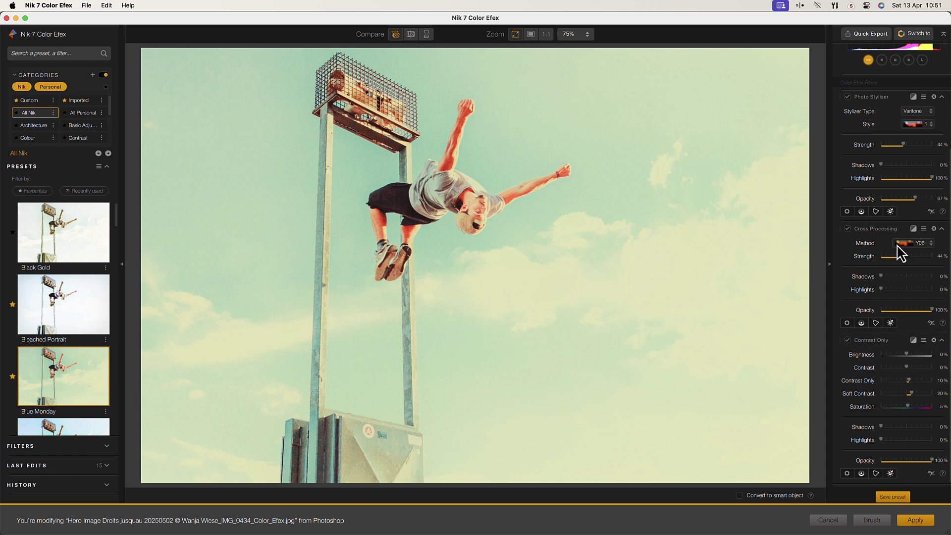
{"action": "left_click", "coordinate": [910, 243]}
{"action": "scroll", "coordinate": [897, 259], "scroll_direction": "up", "scroll_amount": 3}
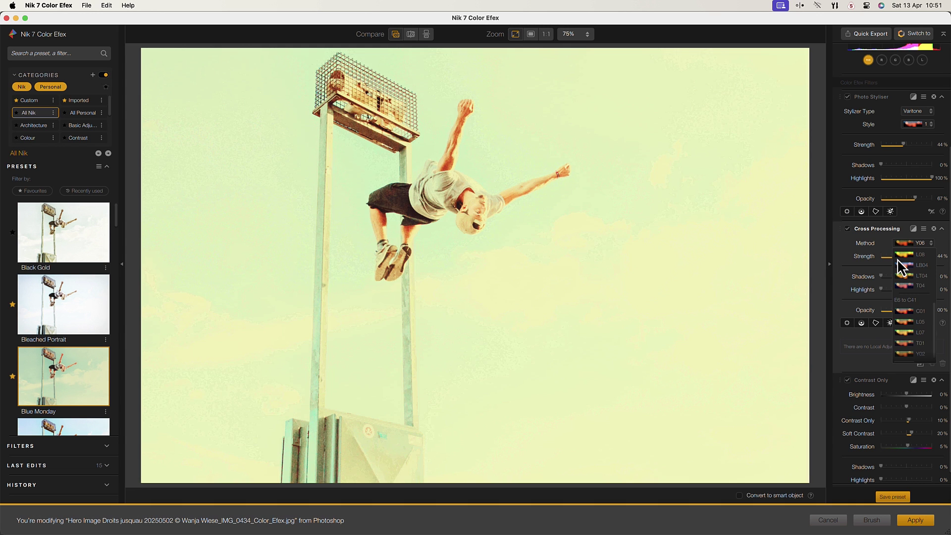
{"action": "scroll", "coordinate": [901, 268], "scroll_direction": "up", "scroll_amount": 3}
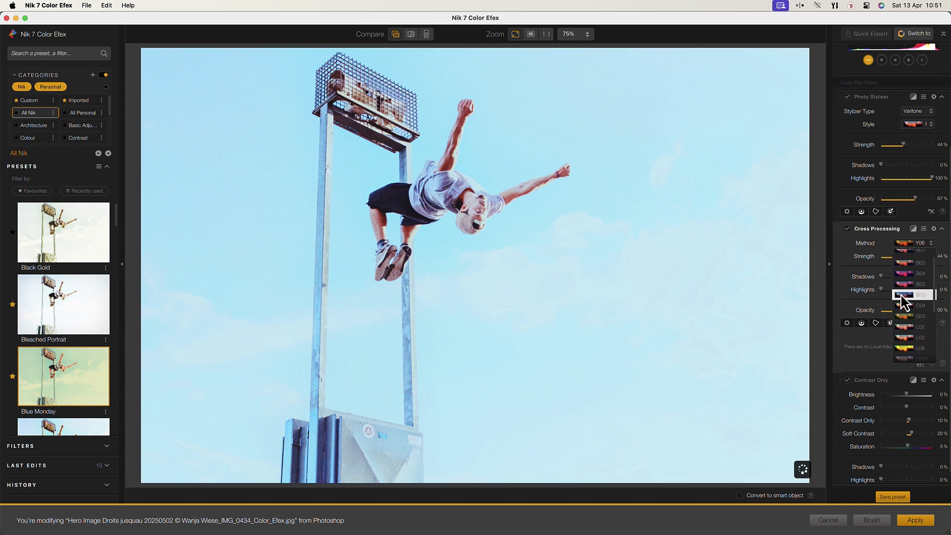
{"action": "left_click", "coordinate": [903, 296]}
{"action": "left_click", "coordinate": [914, 125]}
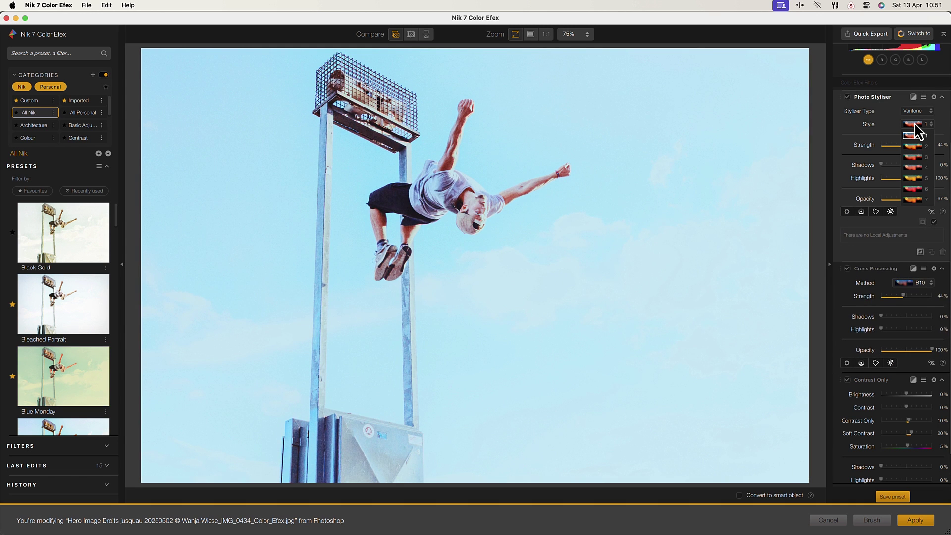
{"action": "left_click", "coordinate": [915, 157]}
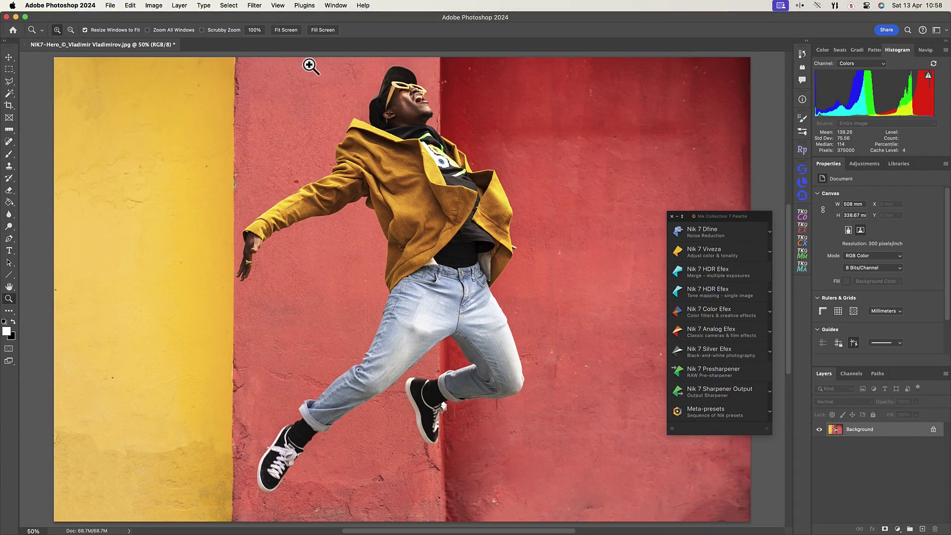
- Open Photoshop's Filter menu to reach Nik Collection 7
{"action": "left_click", "coordinate": [255, 6]}
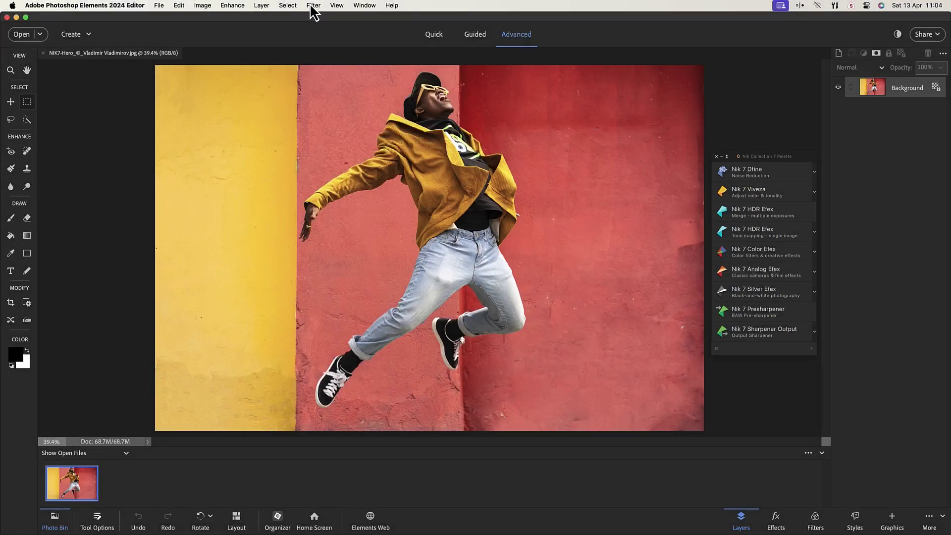
- Launch Nik 7 Color Efex from Filter > Nik Collection 7 in Photoshop Elements
{"action": "left_click", "coordinate": [314, 6]}
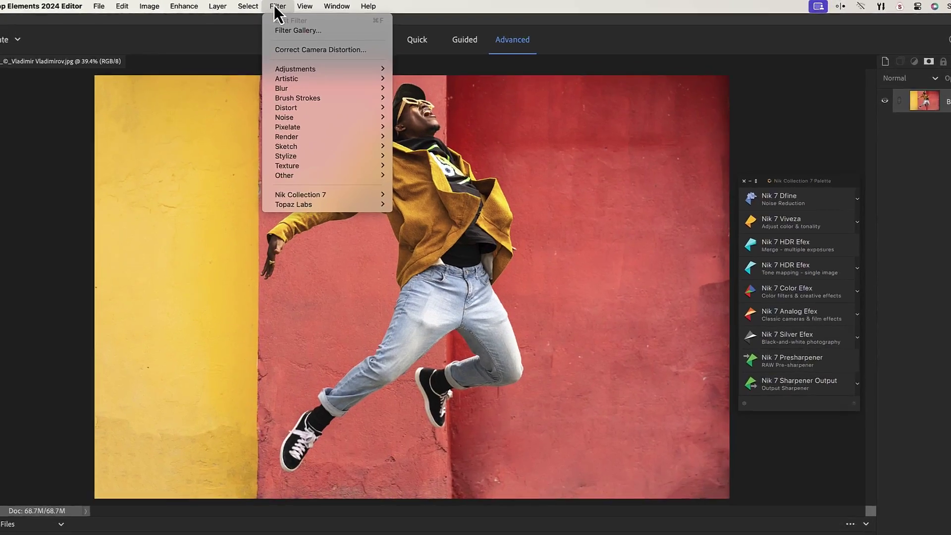
{"action": "mouse_move", "coordinate": [223, 287]}
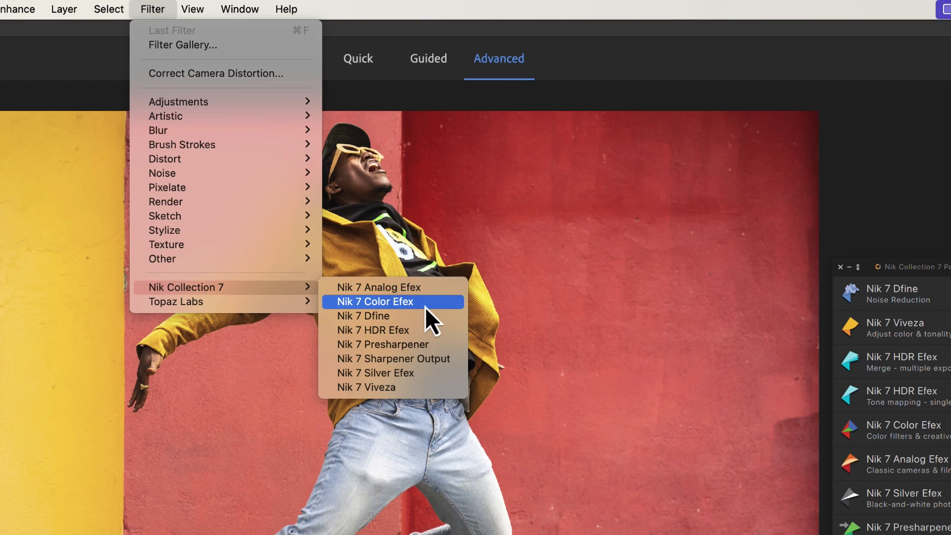
{"action": "left_click", "coordinate": [522, 311]}
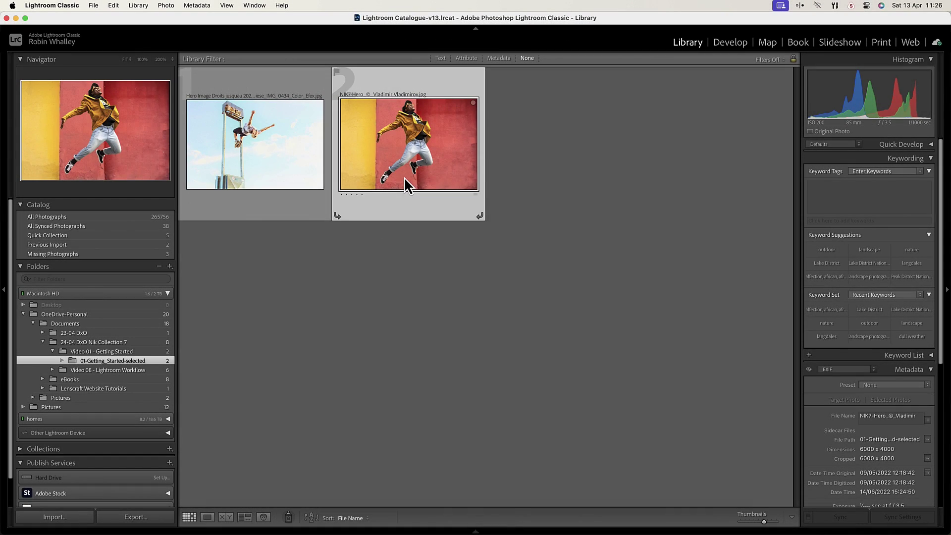
- Send the leaping-man photo to Nik 7 Color Efex via Photo > Edit In
{"action": "right_click", "coordinate": [403, 177]}
{"action": "mouse_move", "coordinate": [458, 284]}
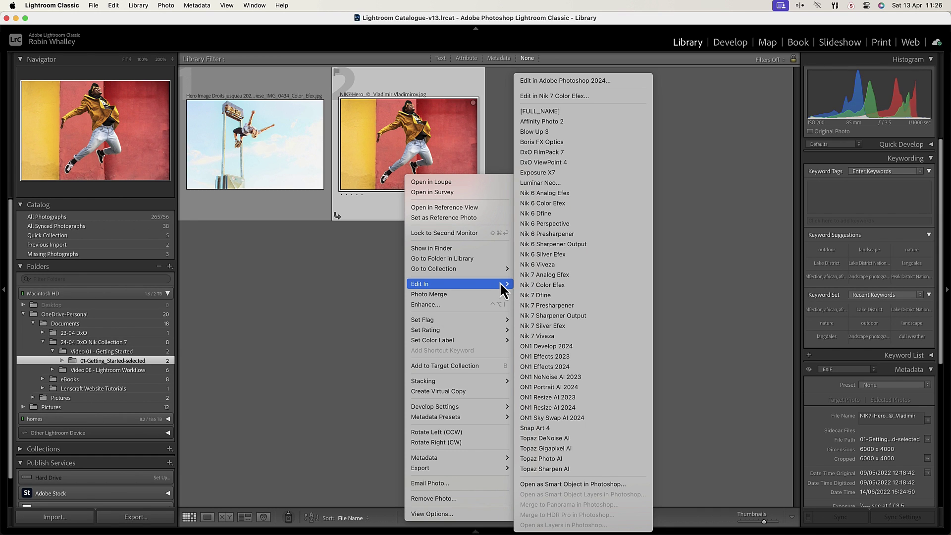
{"action": "left_click", "coordinate": [383, 293]}
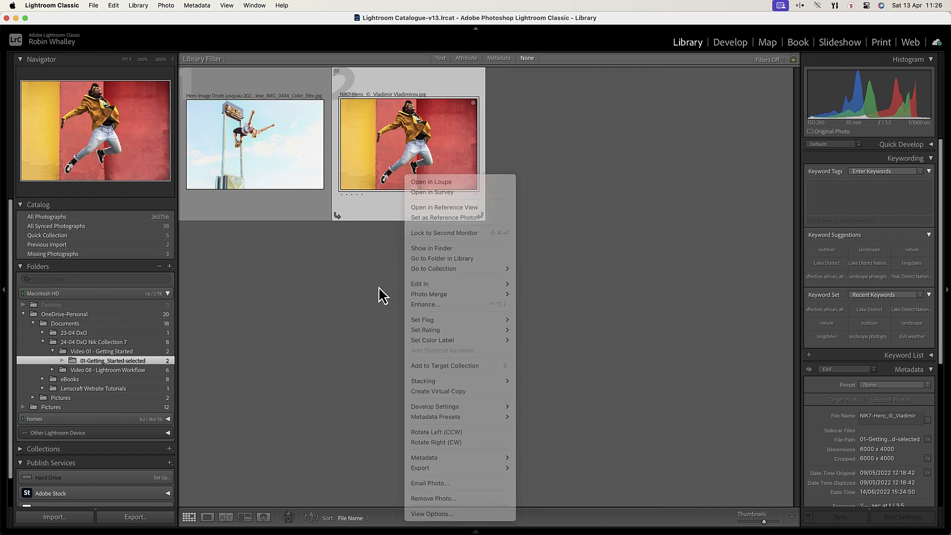
{"action": "left_click", "coordinate": [166, 6]}
{"action": "mouse_move", "coordinate": [167, 97]}
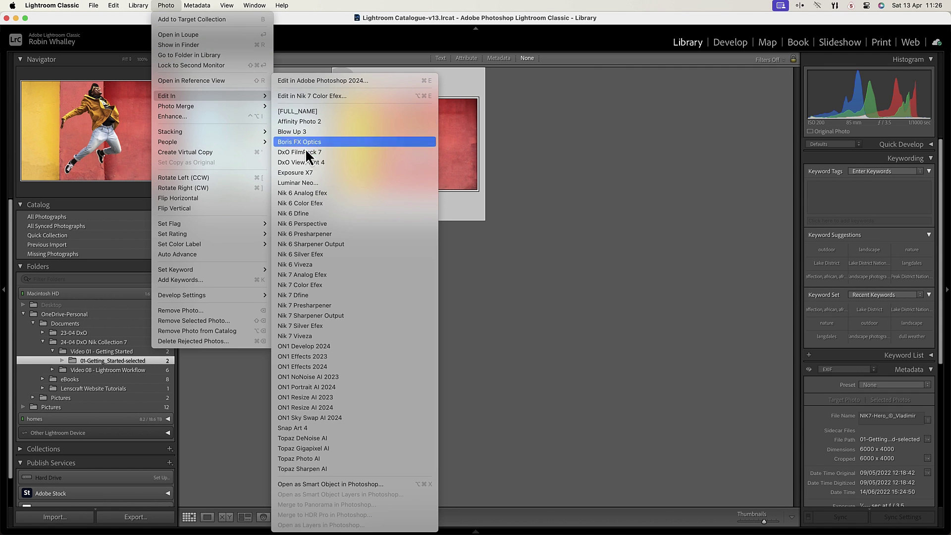
{"action": "left_click", "coordinate": [330, 286]}
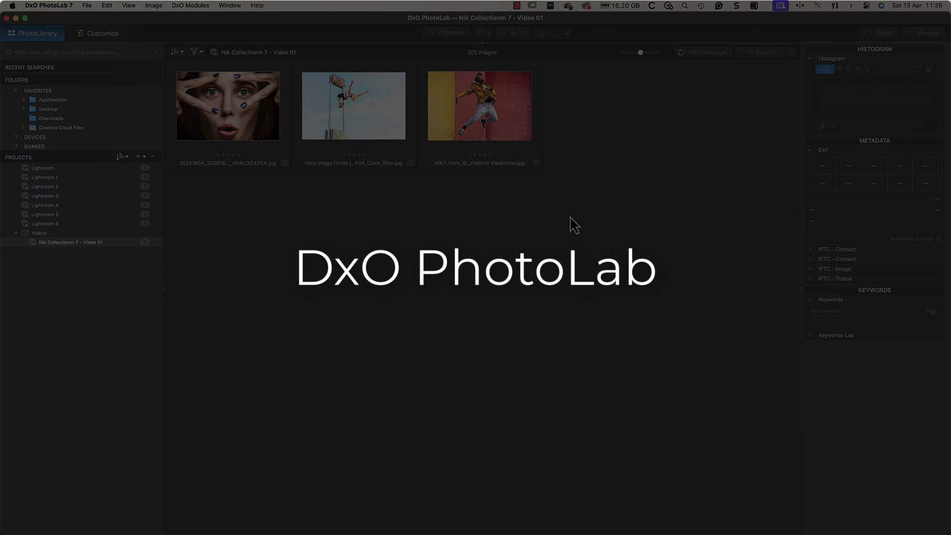
- Open the third thumbnail and choose Nik 7 Color Efex in the Plugin Selector
{"action": "left_click", "coordinate": [498, 123]}
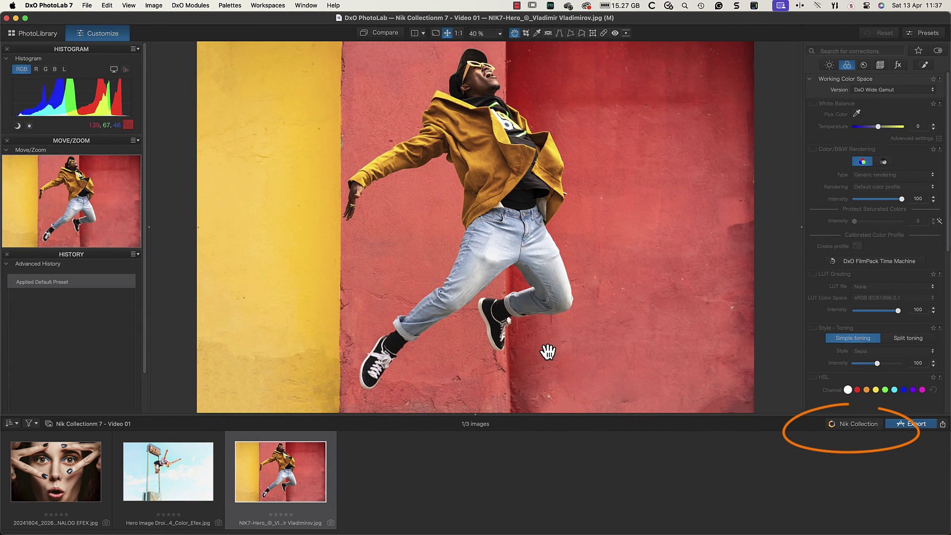
{"action": "left_click", "coordinate": [855, 424]}
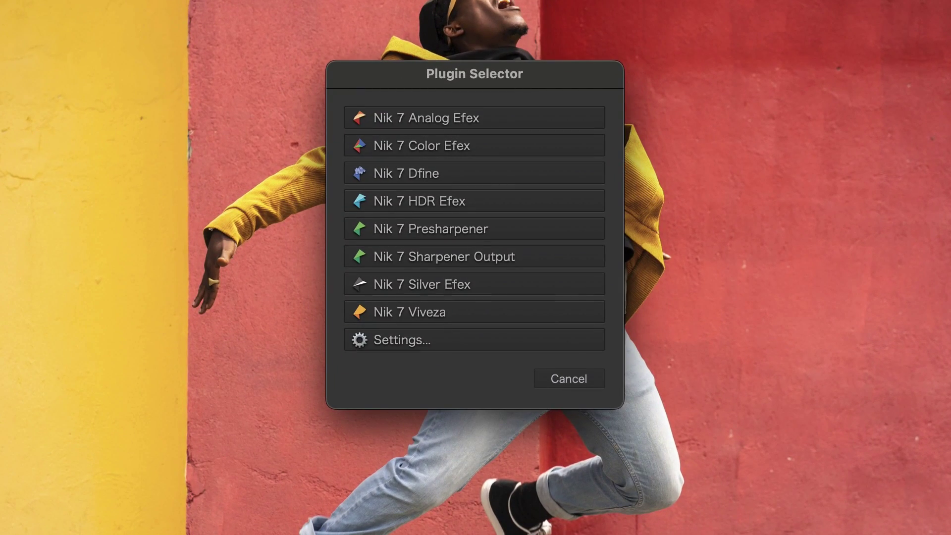
{"action": "left_click", "coordinate": [511, 148]}
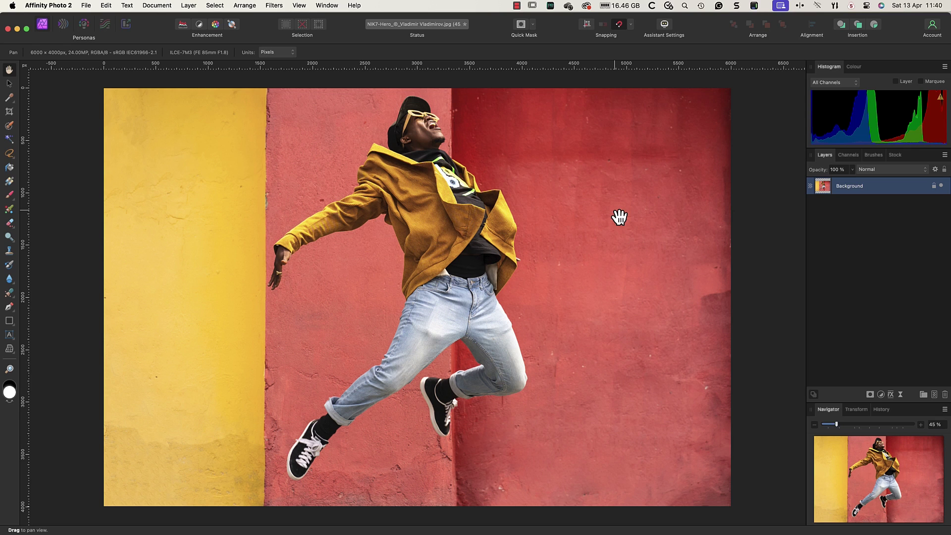
- Duplicate the Background layer, then run Filters > Plugins > Nik 7 Color Efex on it
{"action": "right_click", "coordinate": [866, 195]}
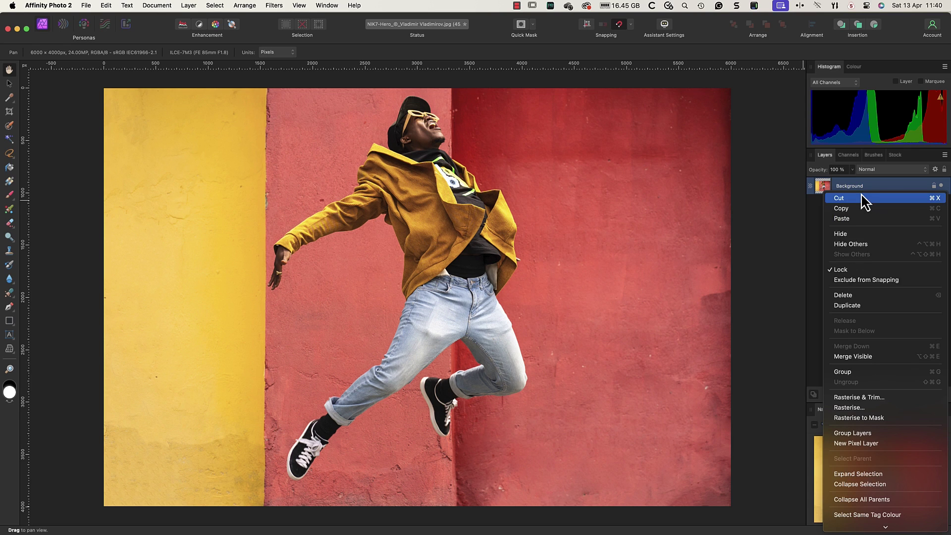
{"action": "left_click", "coordinate": [866, 306]}
{"action": "left_click", "coordinate": [274, 6]}
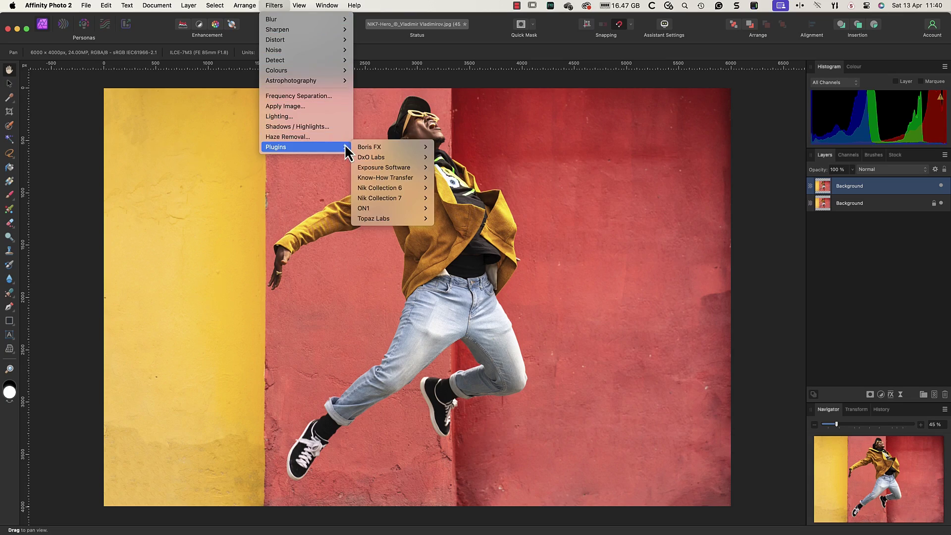
{"action": "mouse_move", "coordinate": [112, 98]}
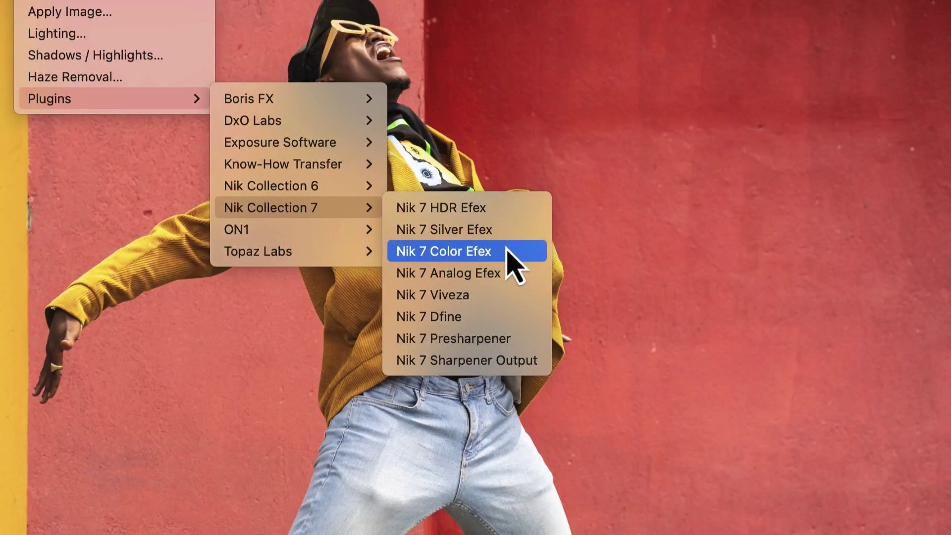
{"action": "left_click", "coordinate": [506, 249]}
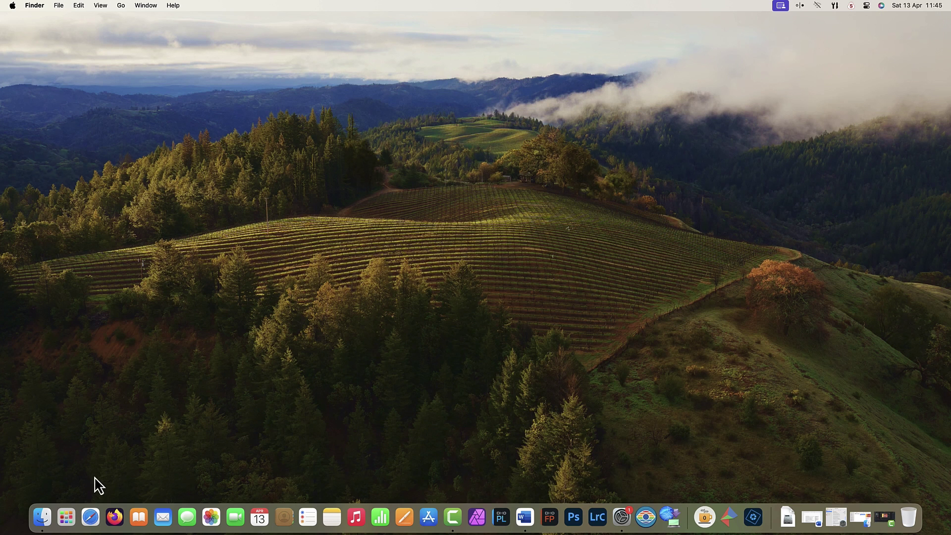
- Launch standalone Nik 7 Color Efex from Launchpad and drag the leaping-man JPEG onto it
{"action": "left_click", "coordinate": [68, 519]}
{"action": "type", "text": "nik 7"}
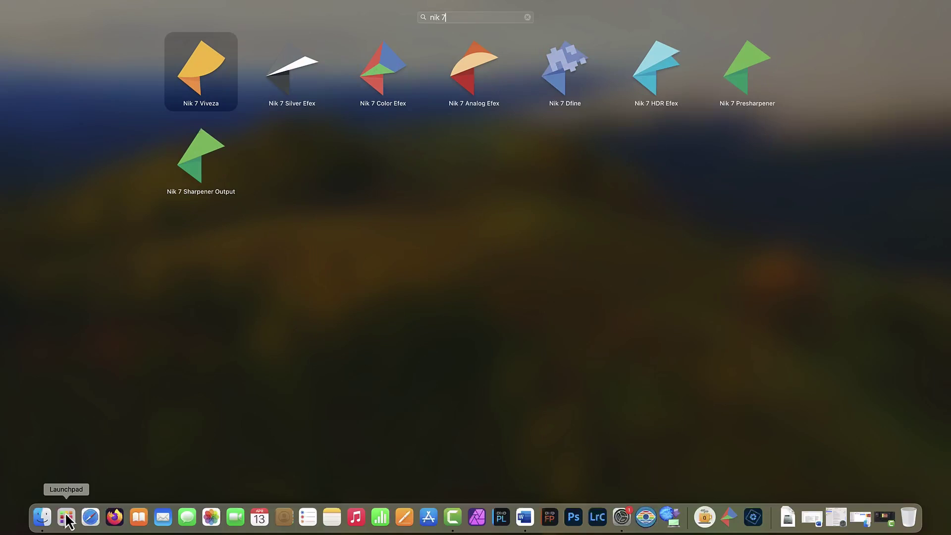
{"action": "left_click", "coordinate": [379, 88]}
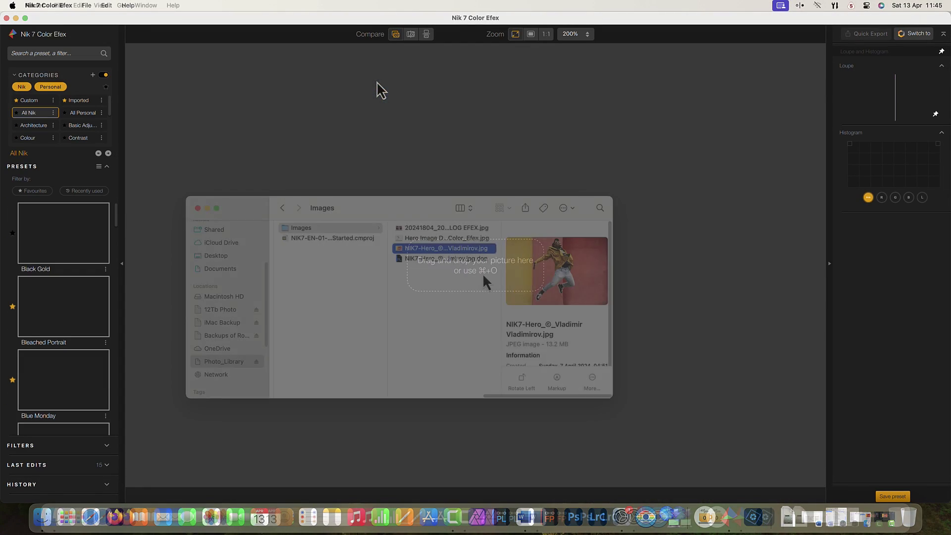
{"action": "left_click_drag", "start_coordinate": [456, 248], "coordinate": [547, 172]}
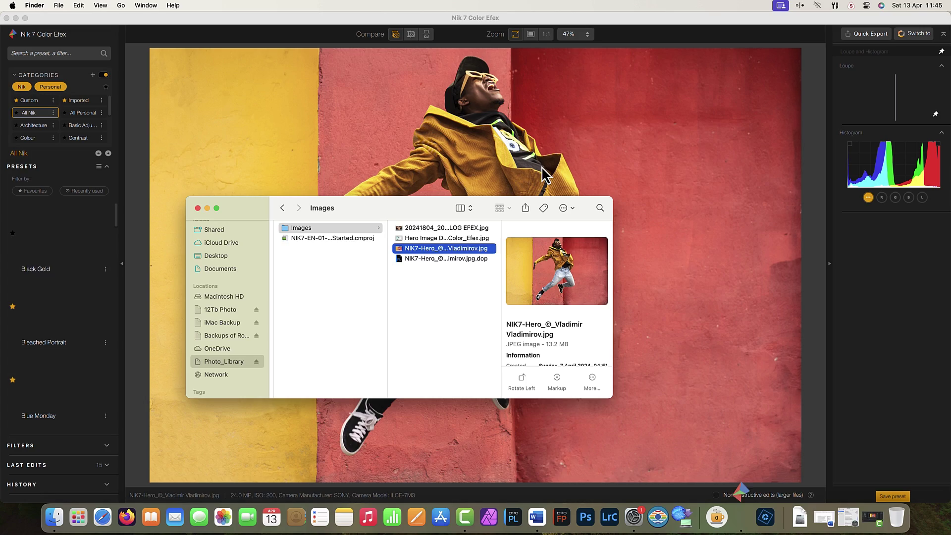
{"action": "left_click", "coordinate": [198, 208]}
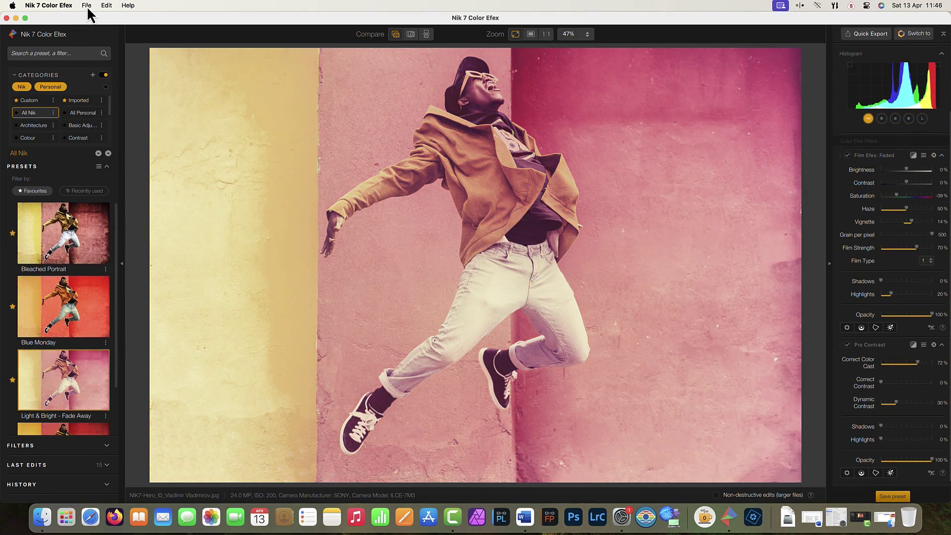
{"action": "left_click", "coordinate": [87, 6]}
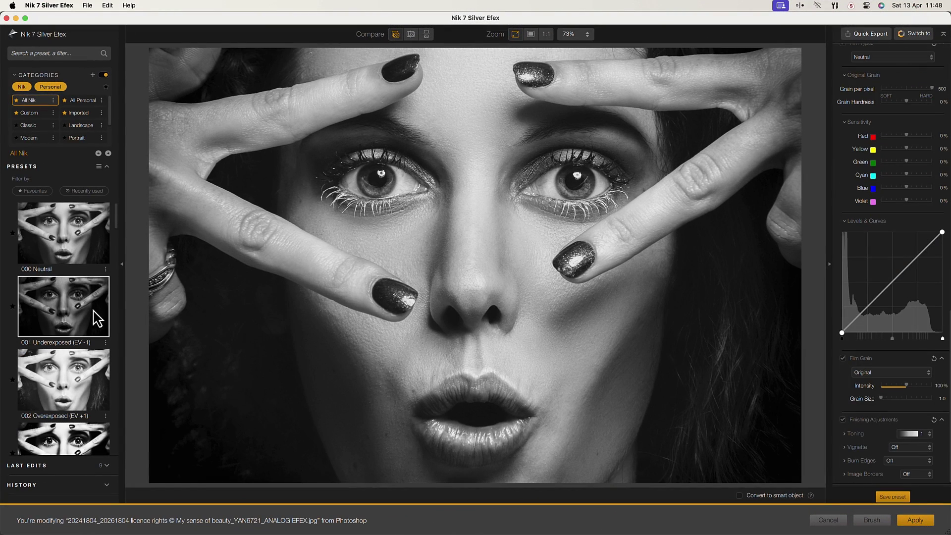
{"action": "scroll", "coordinate": [82, 317], "scroll_direction": "down", "scroll_amount": 5}
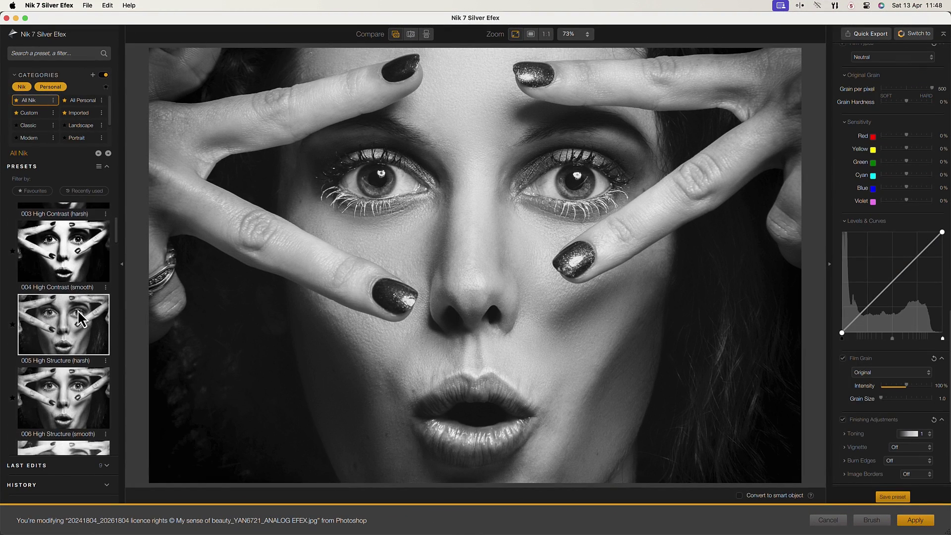
{"action": "scroll", "coordinate": [82, 319], "scroll_direction": "down", "scroll_amount": 3}
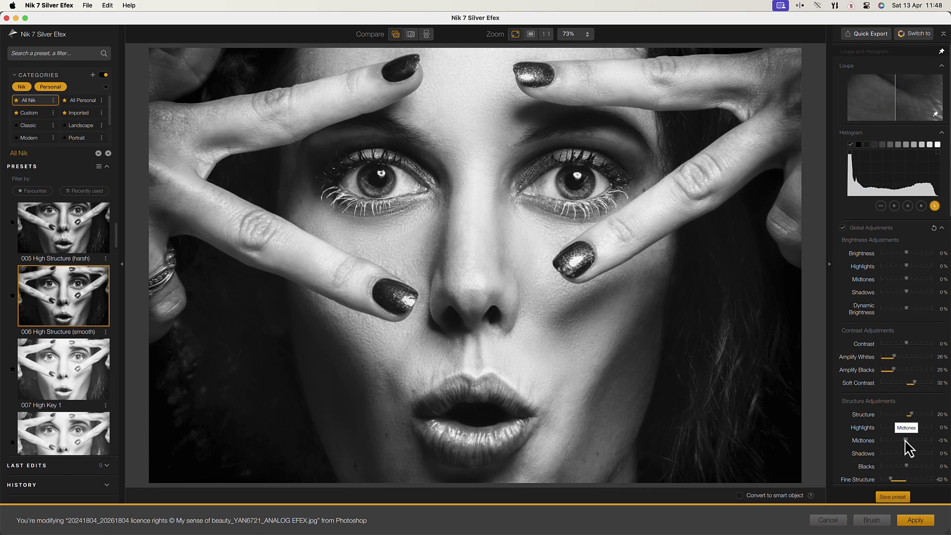
- Lower the Structure Midtones slider to -64%
{"action": "mouse_move", "coordinate": [921, 441]}
{"action": "left_mouse_down"}
{"action": "mouse_move", "coordinate": [892, 441]}
{"action": "mouse_move", "coordinate": [896, 467]}
{"action": "left_mouse_up"}
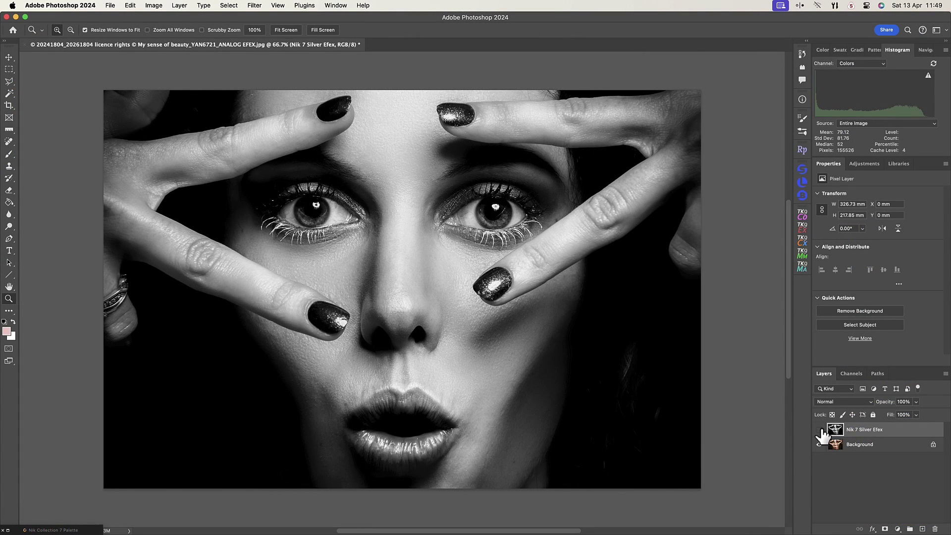
{"action": "left_click", "coordinate": [823, 429]}
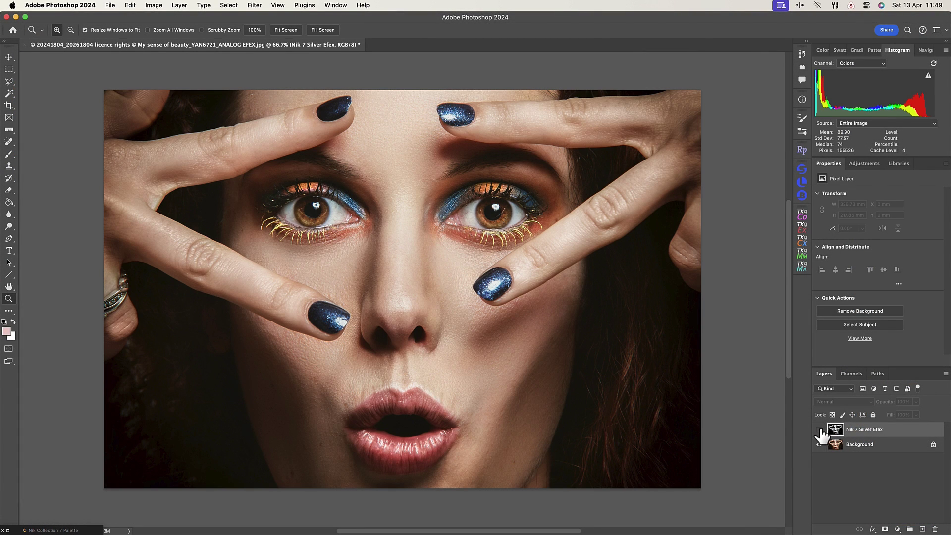
{"action": "left_click", "coordinate": [823, 429]}
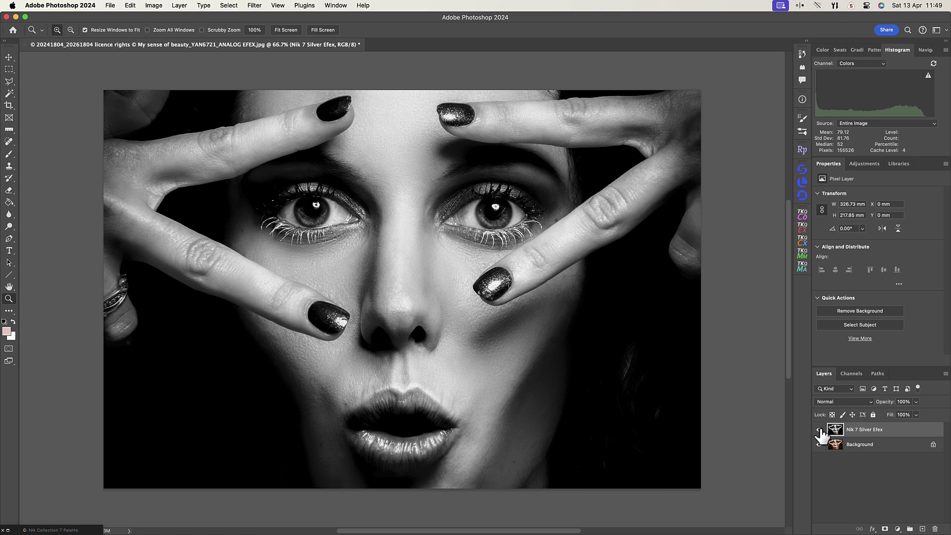